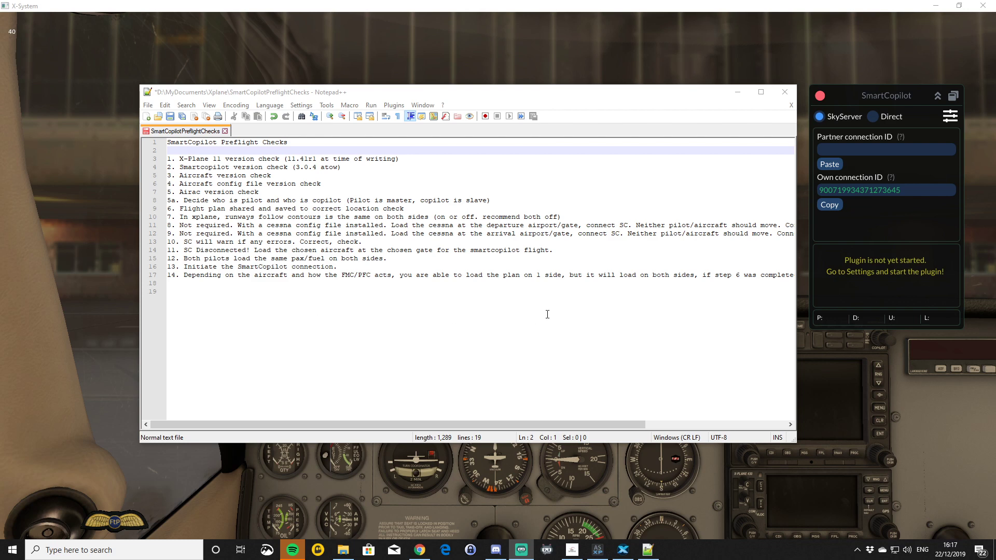
Open a new Chrome window and move it left so the SmartCopilot panel stays visible.
mouse_move(989, 129)
click(419, 549)
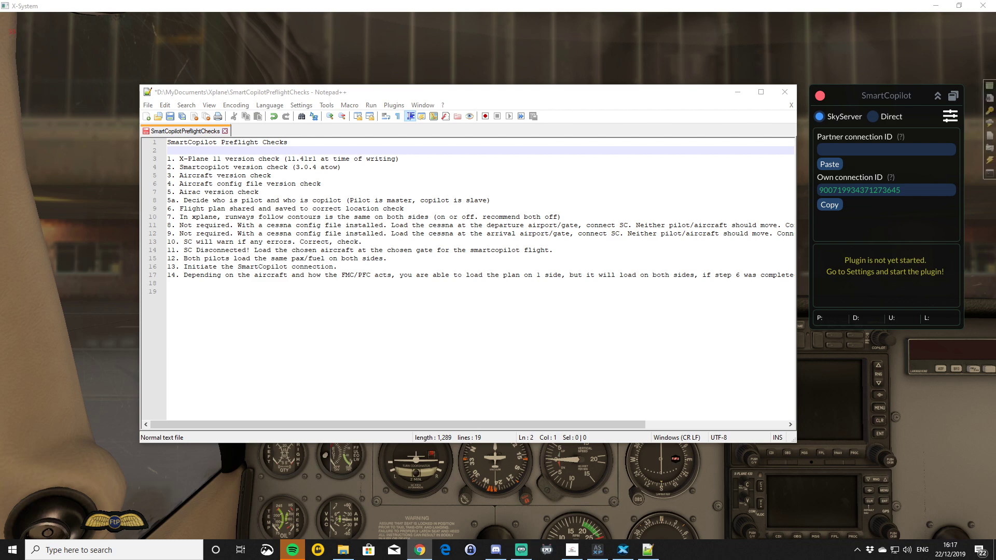
drag(611, 70, 415, 61)
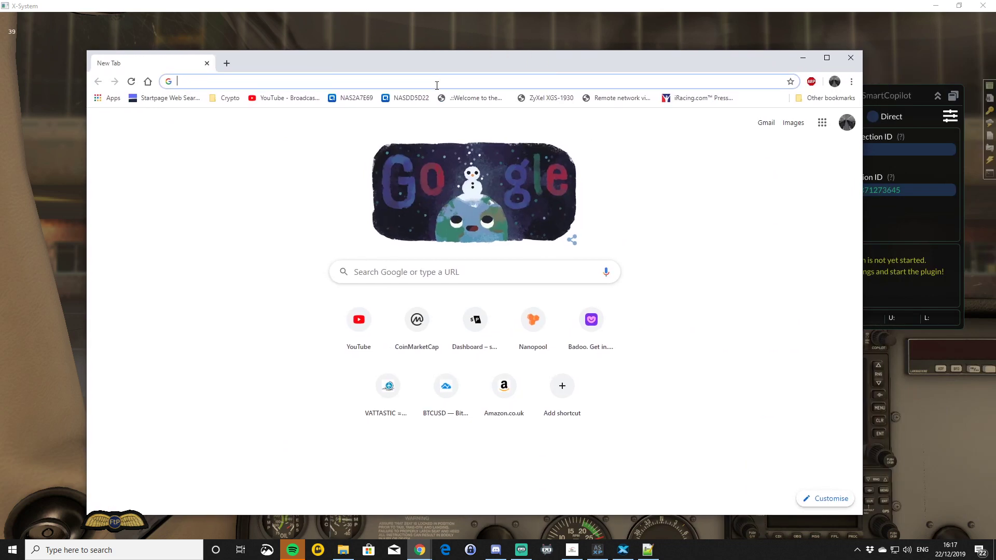
Search Google for 'smartcopilot' from the Chrome address bar.
text(smt)
key(Escape)
text(smart)
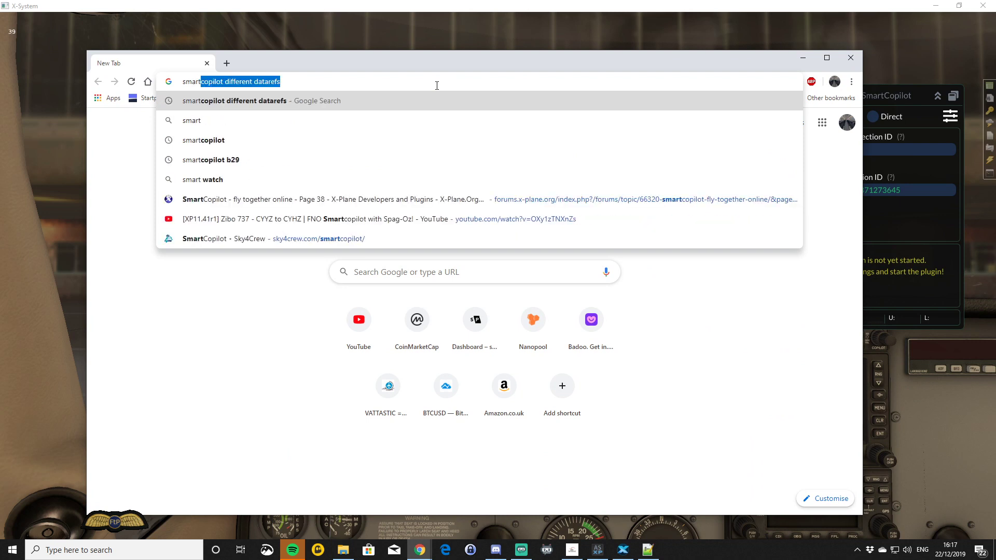
key(Down)
key(Down)
key(Return)
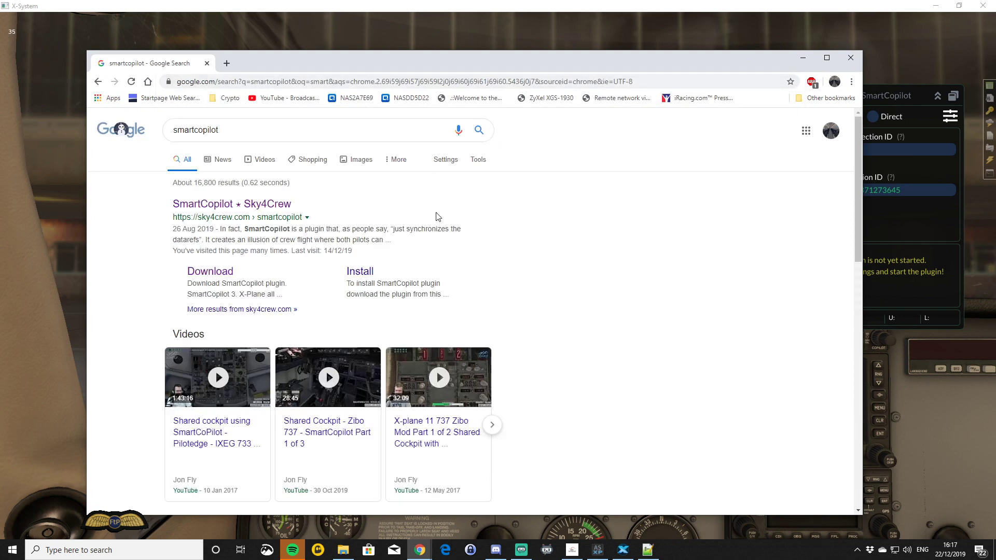
Open the Sky4Crew site and browse the SmartCopilot 3 download and configuration file library.
click(217, 204)
scroll(419, 235, down, 7)
scroll(418, 235, up, 7)
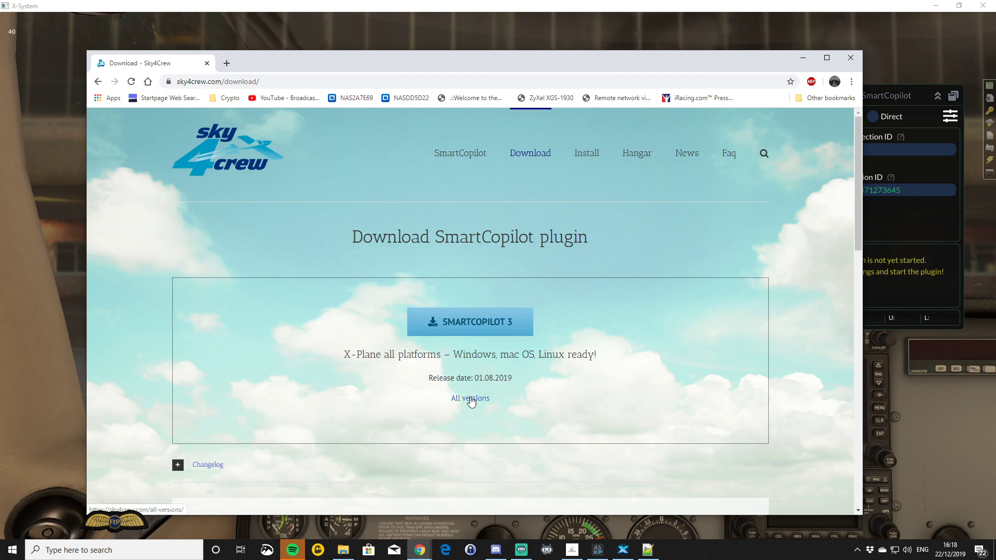
scroll(469, 397, down, 3)
scroll(469, 396, down, 5)
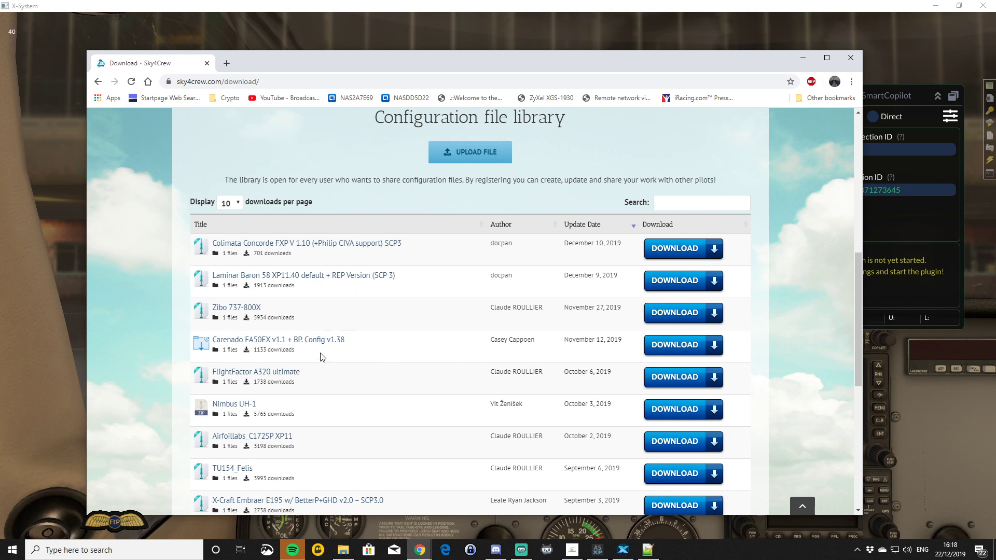
scroll(323, 357, down, 1)
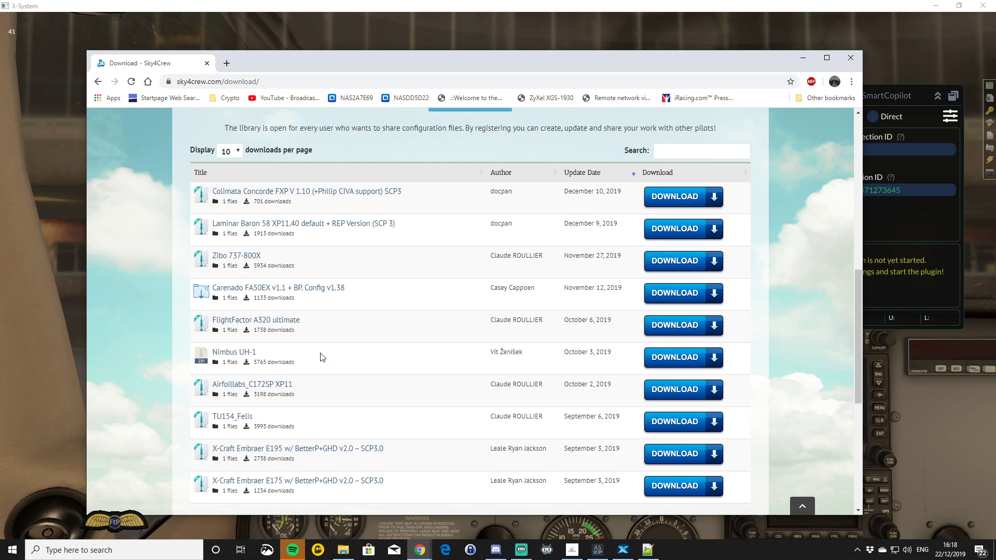
scroll(375, 339, up, 6)
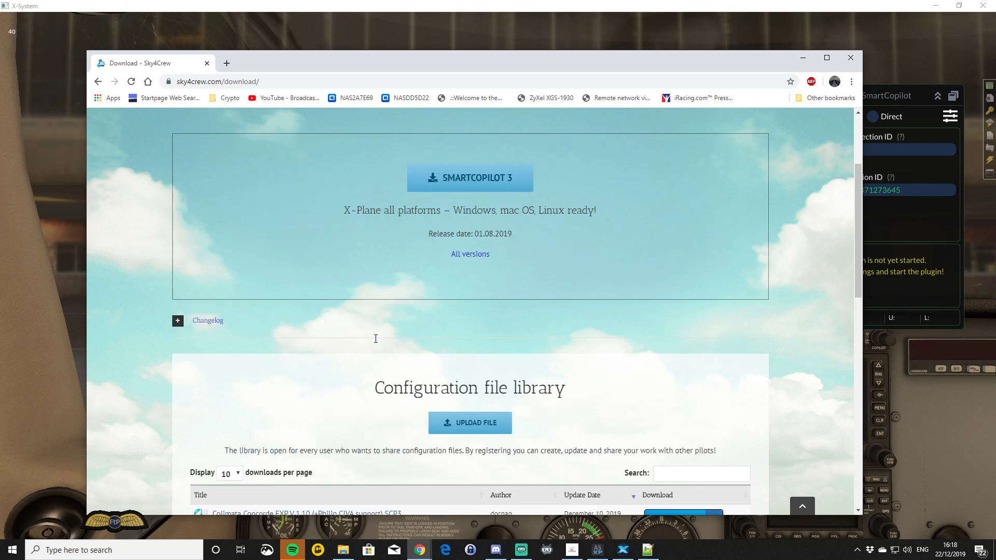
scroll(375, 339, up, 3)
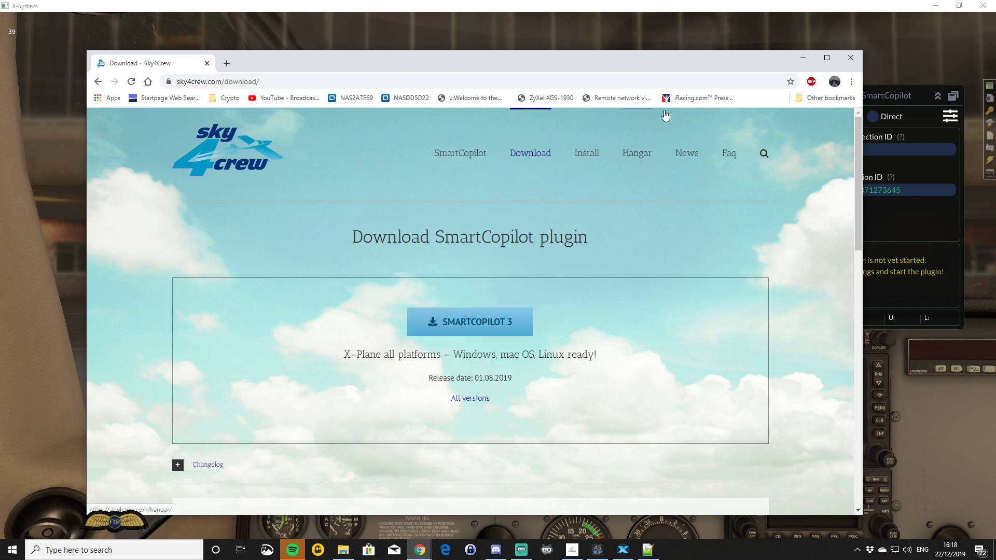
Minimize Chrome and bring the X-Plane 11 plugins folder into view in File Explorer.
click(804, 60)
drag(583, 95, 583, 96)
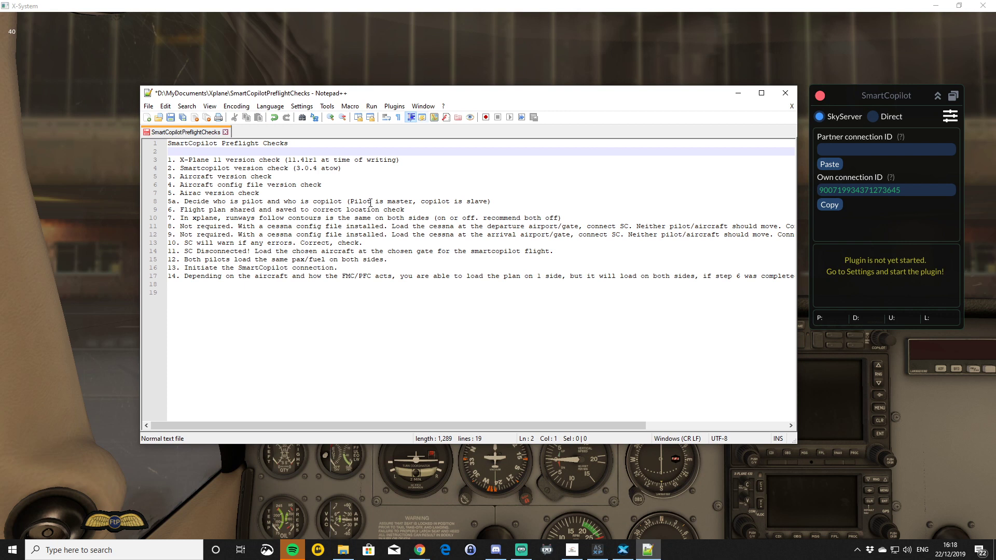
mouse_move(344, 555)
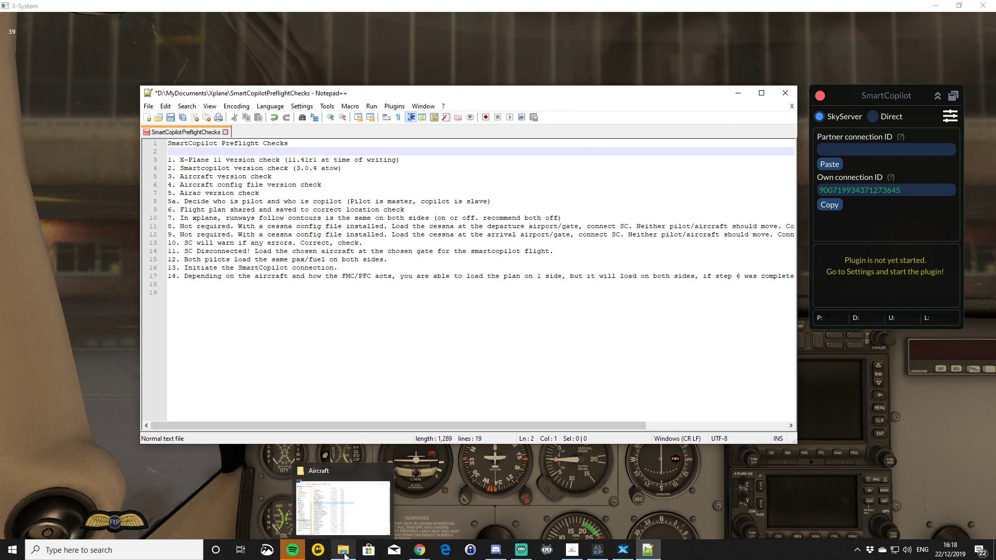
click(343, 505)
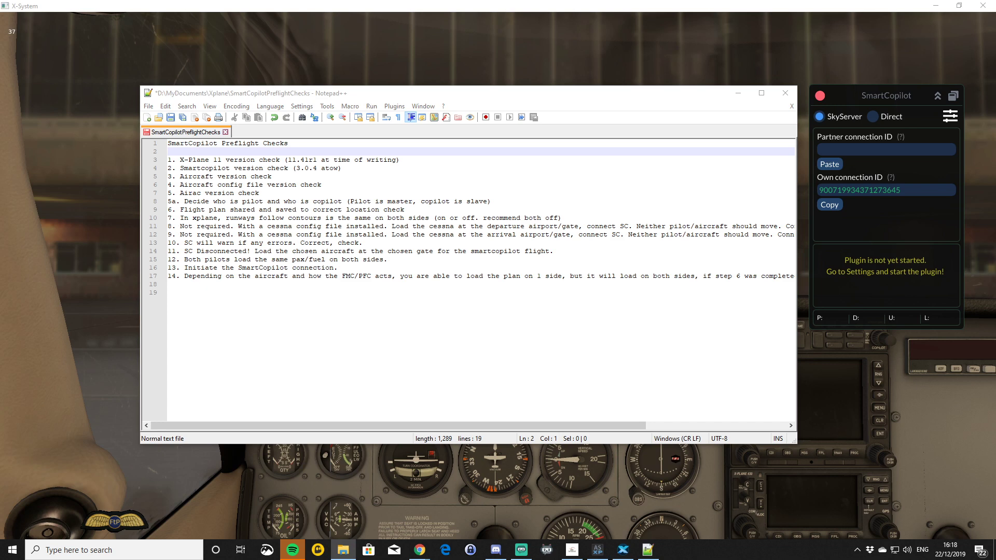
drag(2, 95, 421, 98)
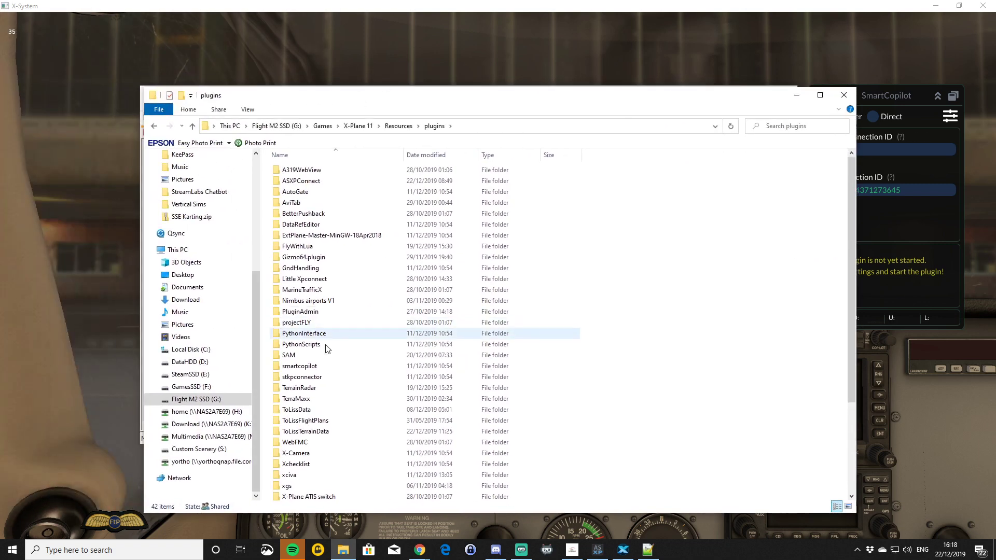
Inspect the smartcopilot plugin folder, return to plugins, and minimize Explorer.
click(312, 368)
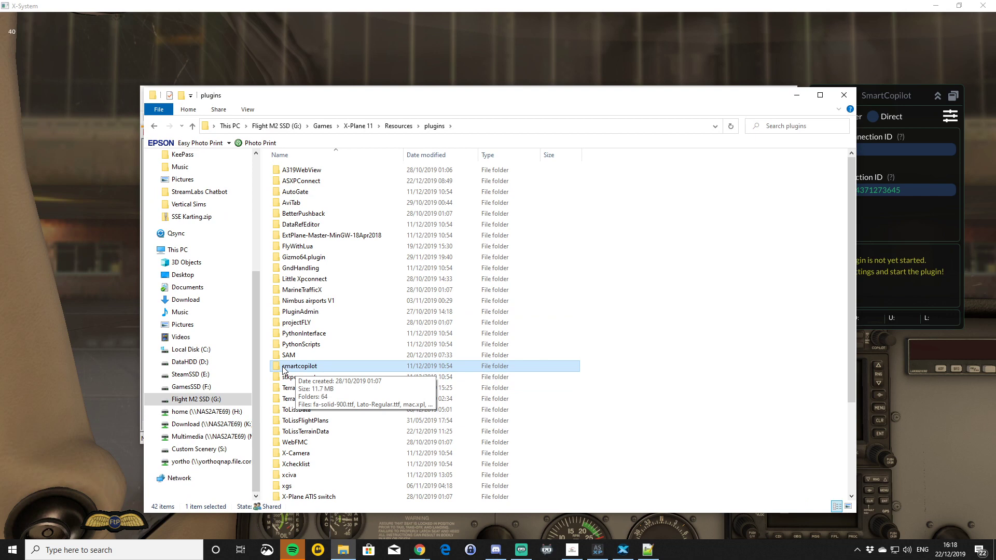
double_click(284, 368)
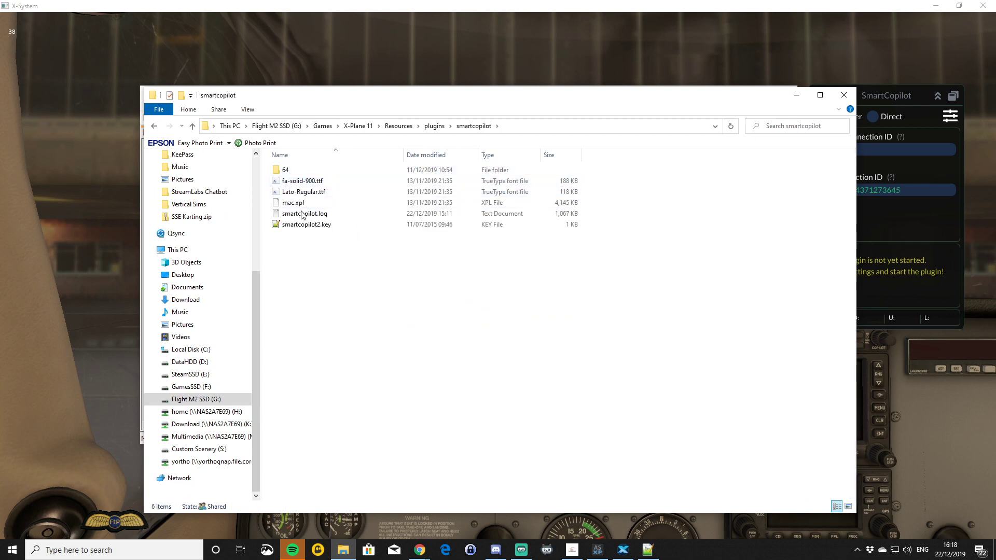
click(434, 125)
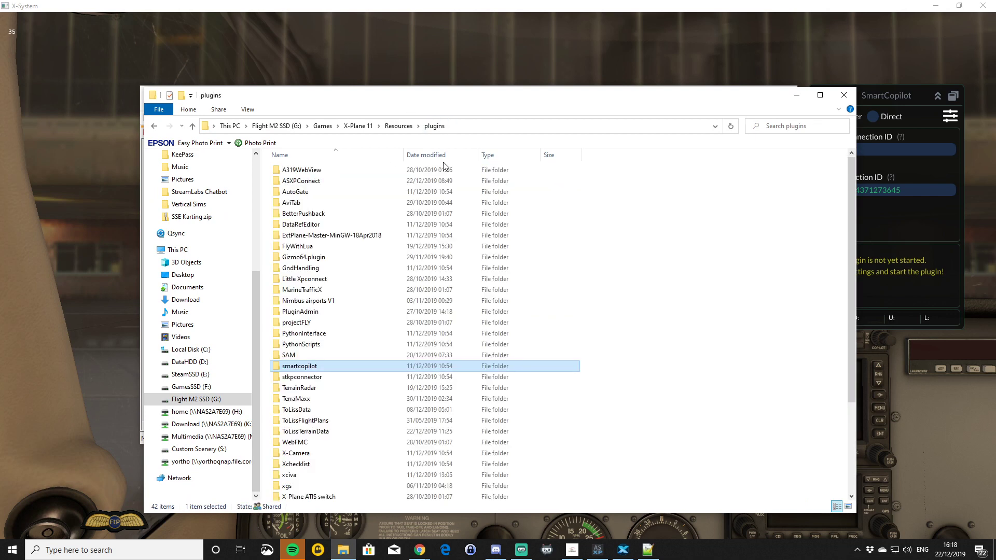
click(798, 96)
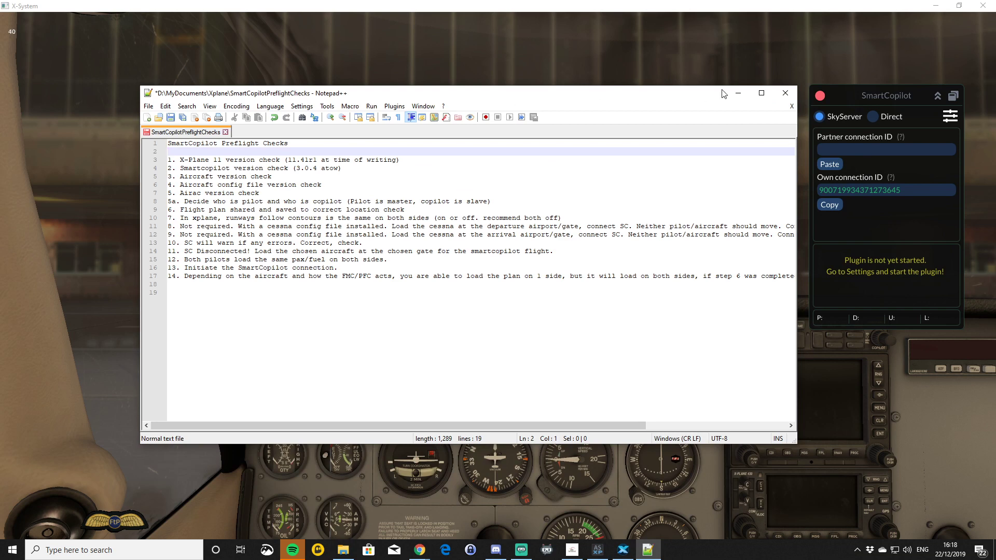
Show the SmartCopilot UI, move it lower-left, then bring Notepad++ back to front.
click(737, 94)
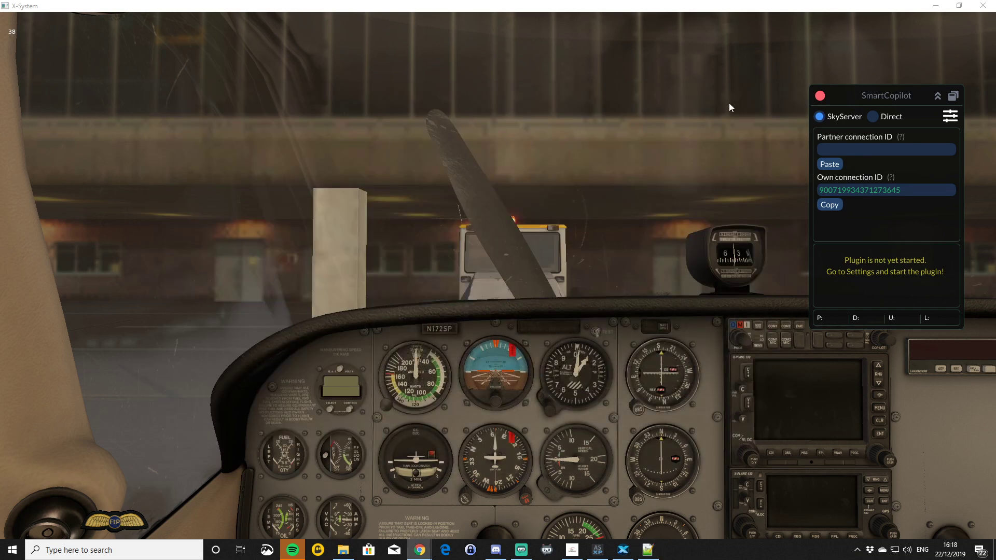
click(136, 24)
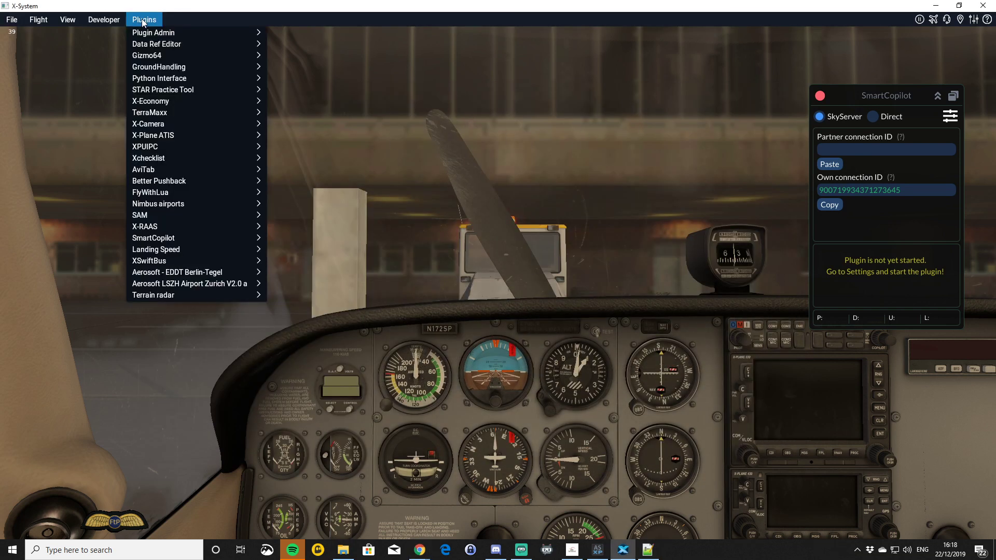
mouse_move(154, 238)
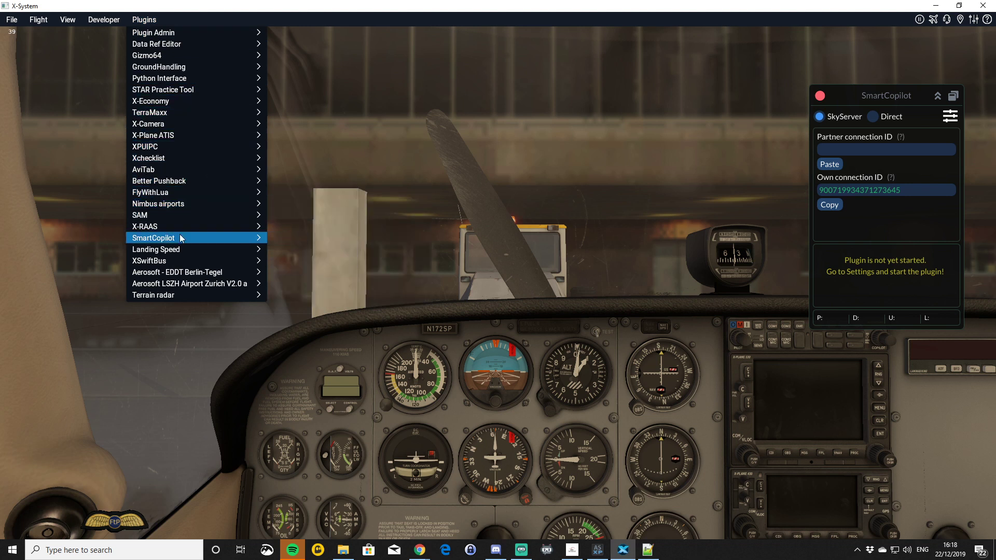
click(280, 240)
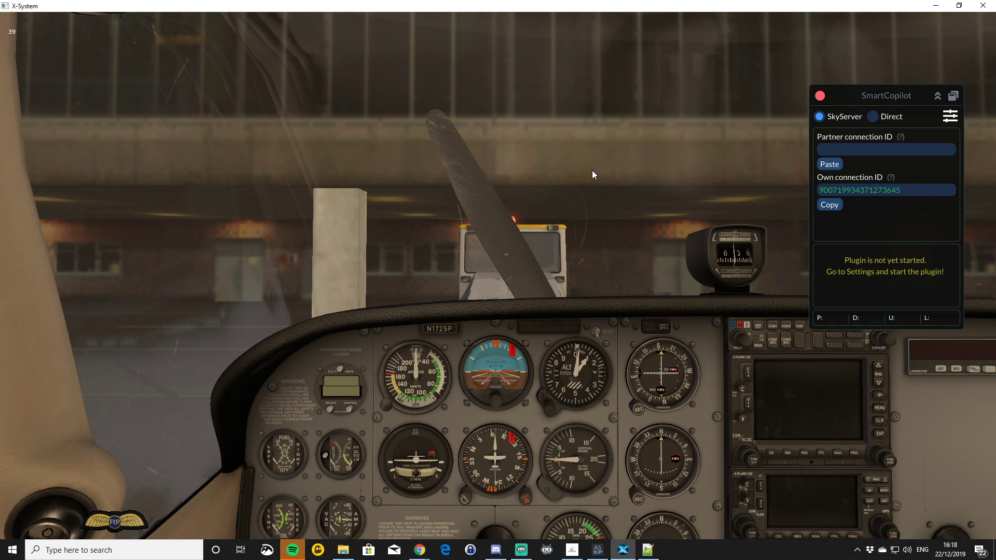
drag(882, 100, 815, 123)
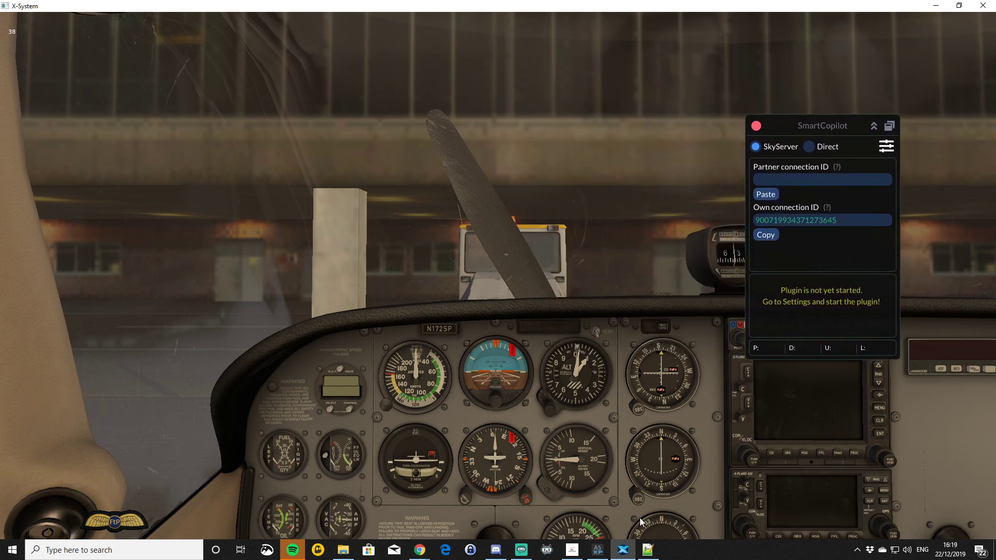
mouse_move(549, 544)
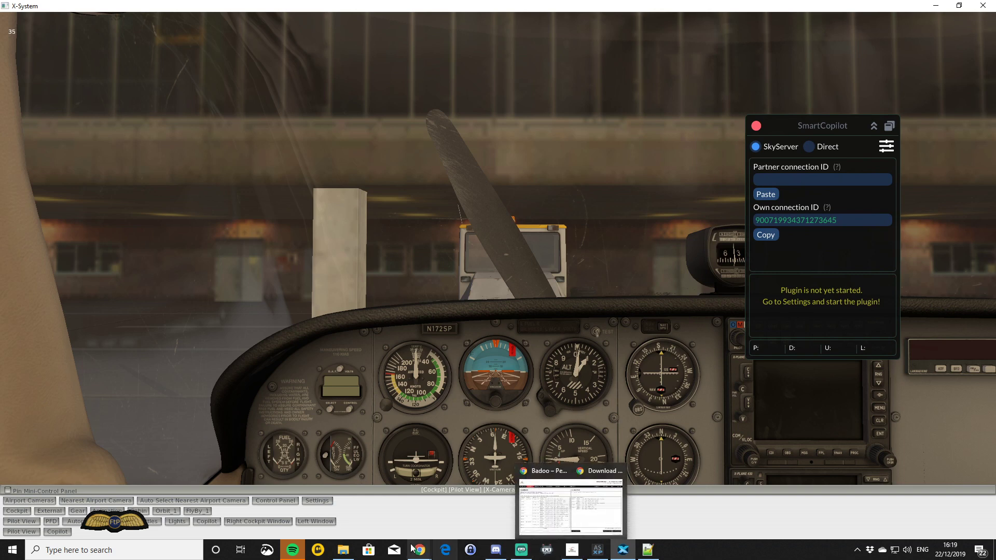
click(650, 550)
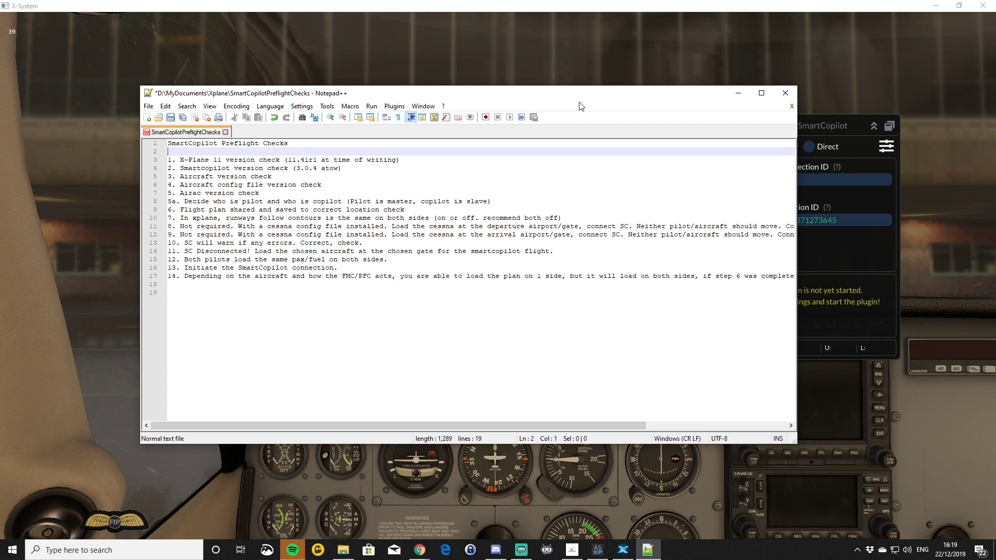
Maximize and restore the Notepad++ checklist, then bring the X-Plane window forward.
double_click(594, 93)
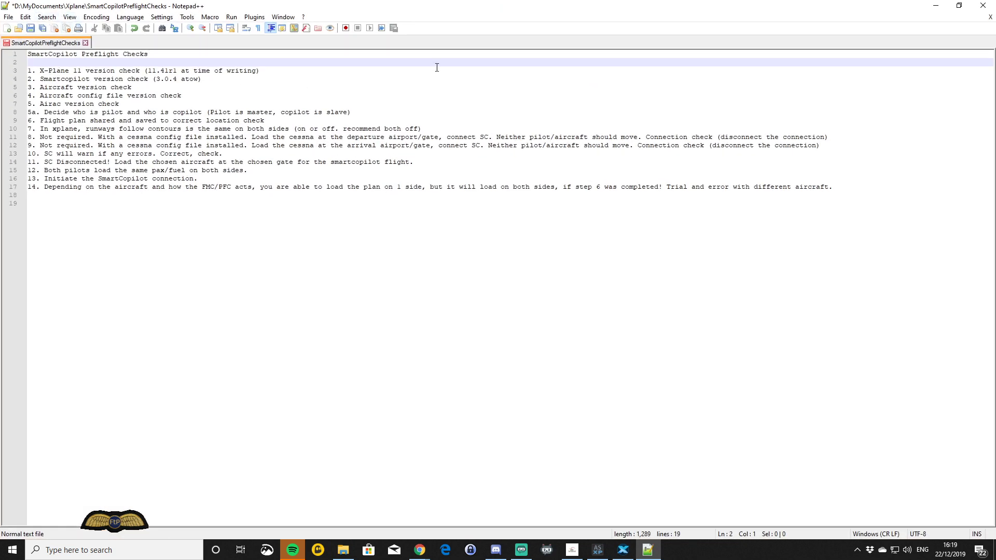
click(958, 6)
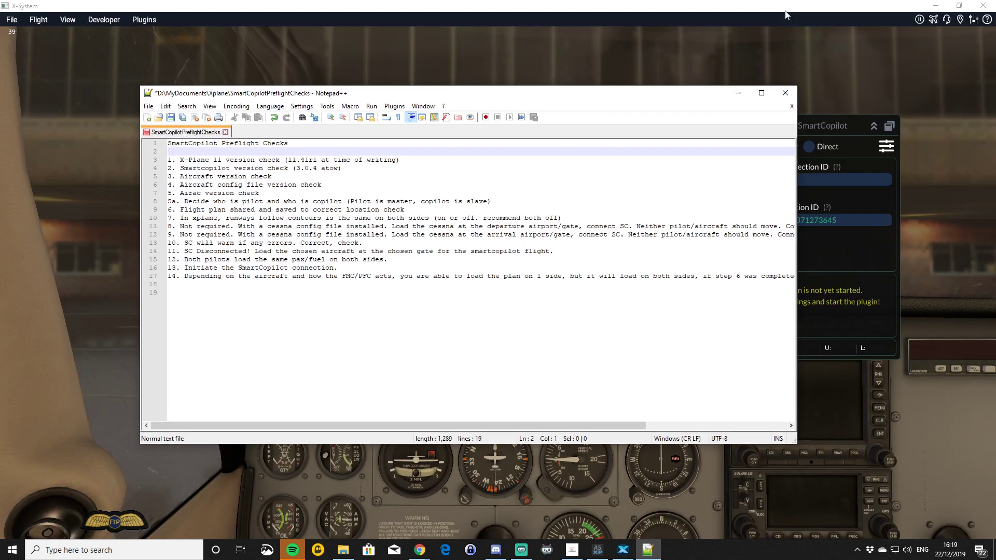
click(786, 15)
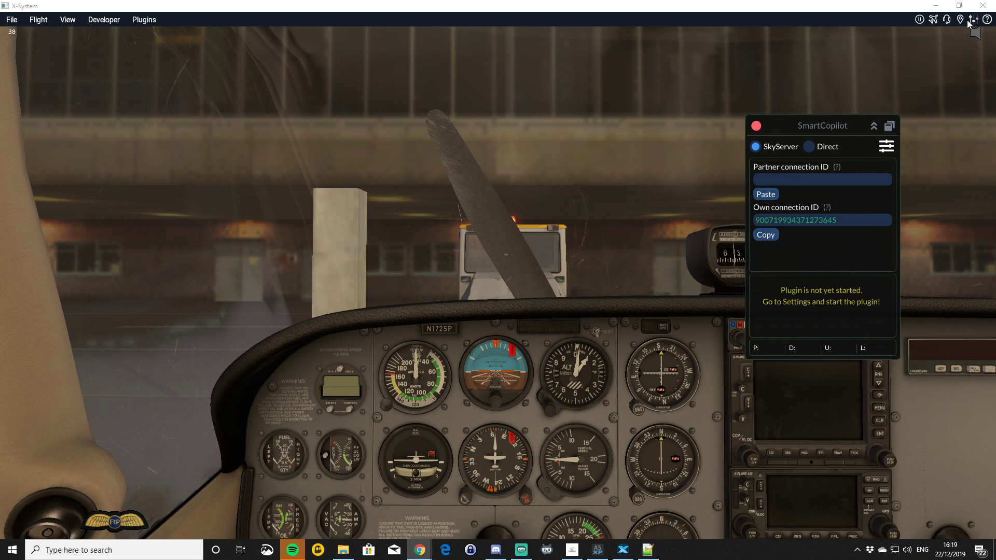
click(972, 20)
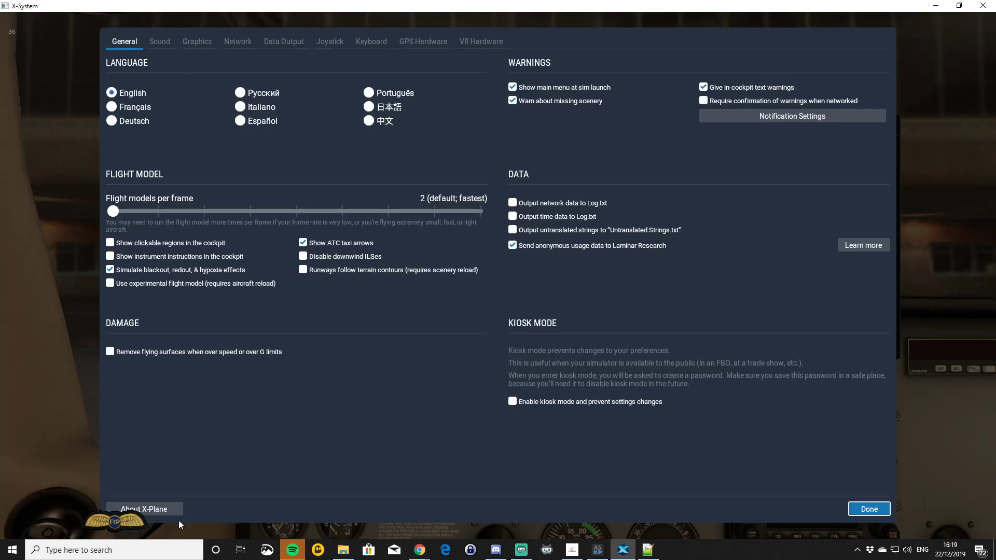
click(138, 509)
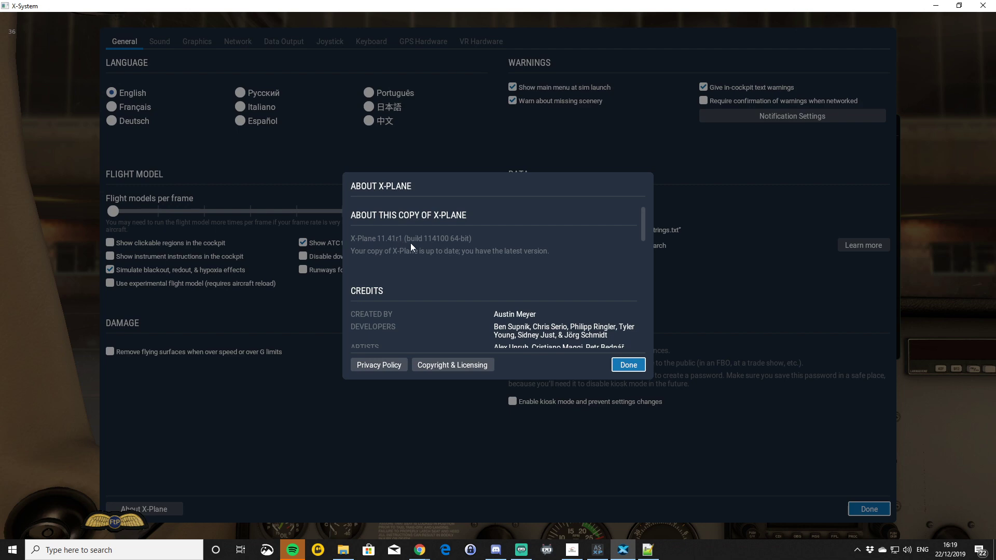
click(627, 364)
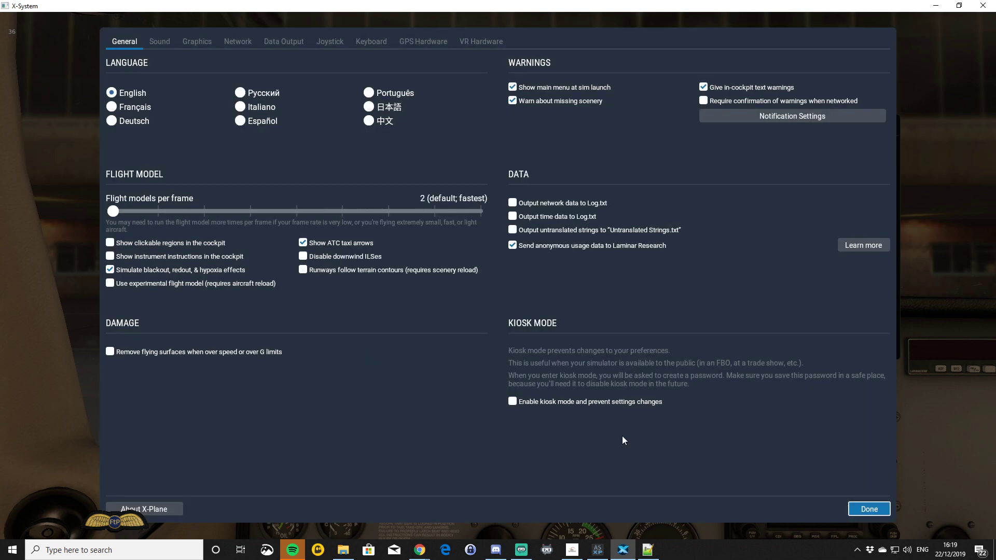
click(871, 508)
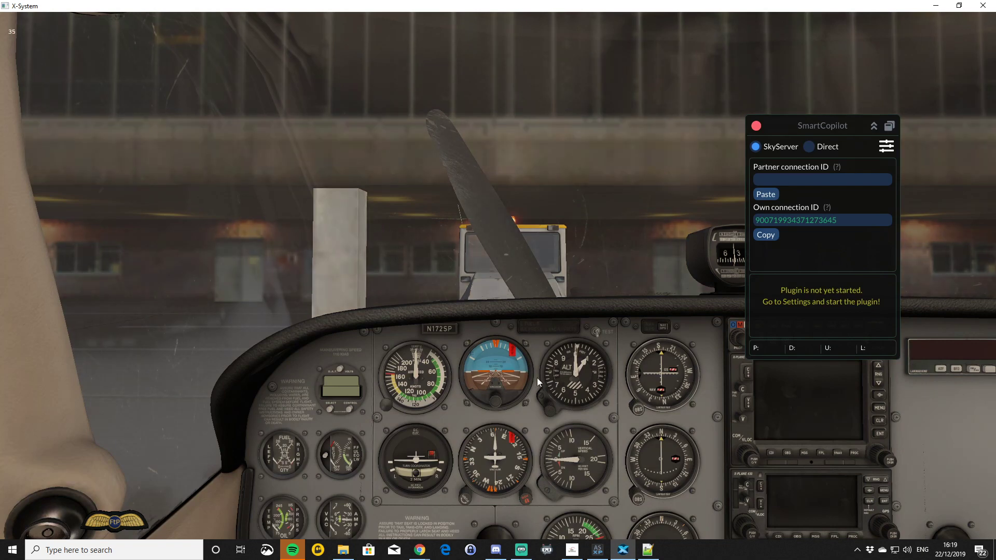
Bring the checklist forward, mark the Smartcopilot and Aircraft version lines, and lower the window slightly.
mouse_move(575, 539)
click(648, 550)
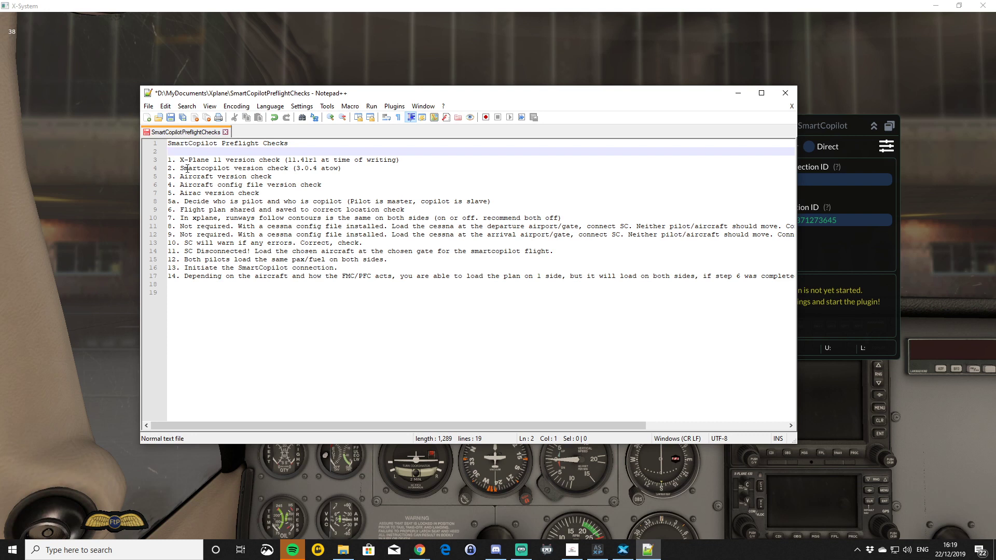
drag(180, 168, 343, 168)
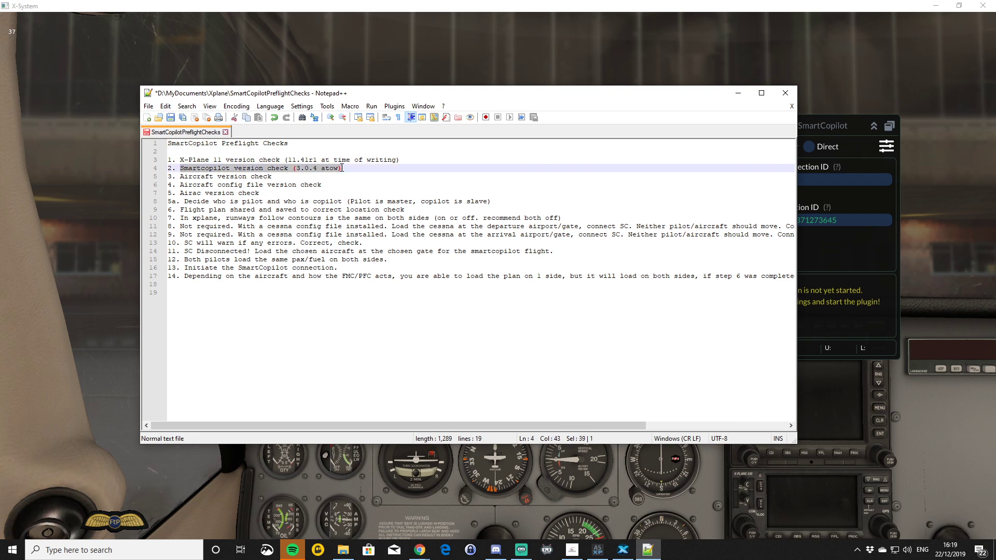
click(312, 168)
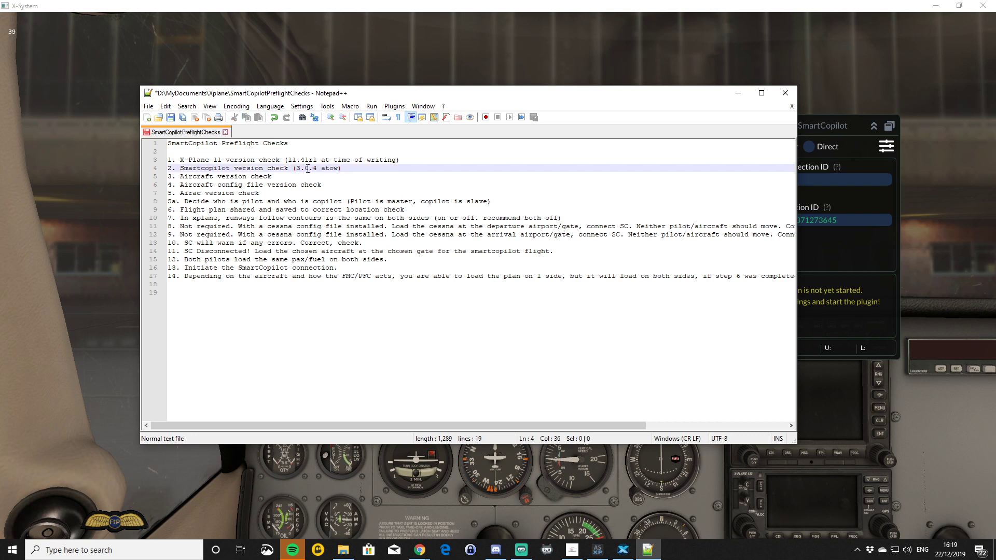
drag(273, 178, 179, 177)
click(179, 176)
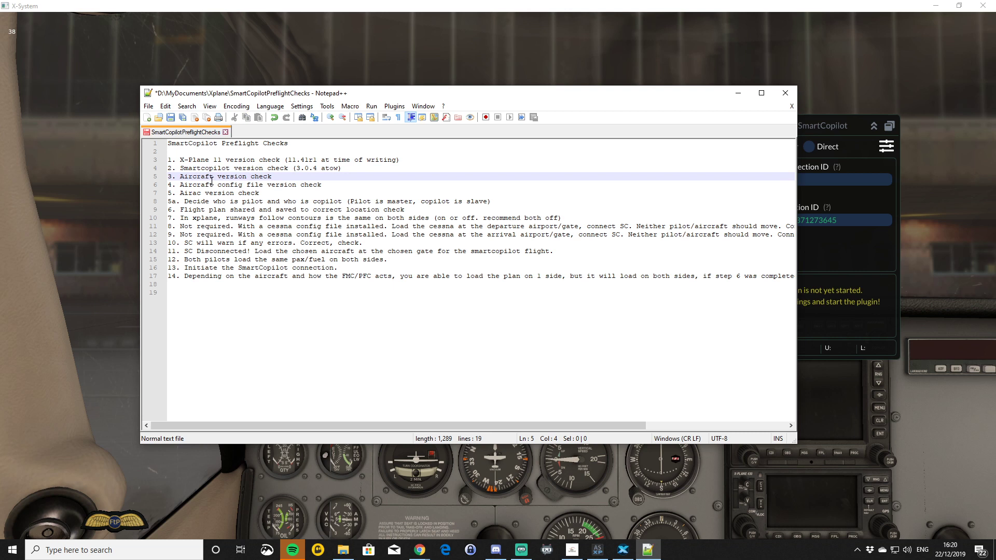
drag(657, 98, 657, 107)
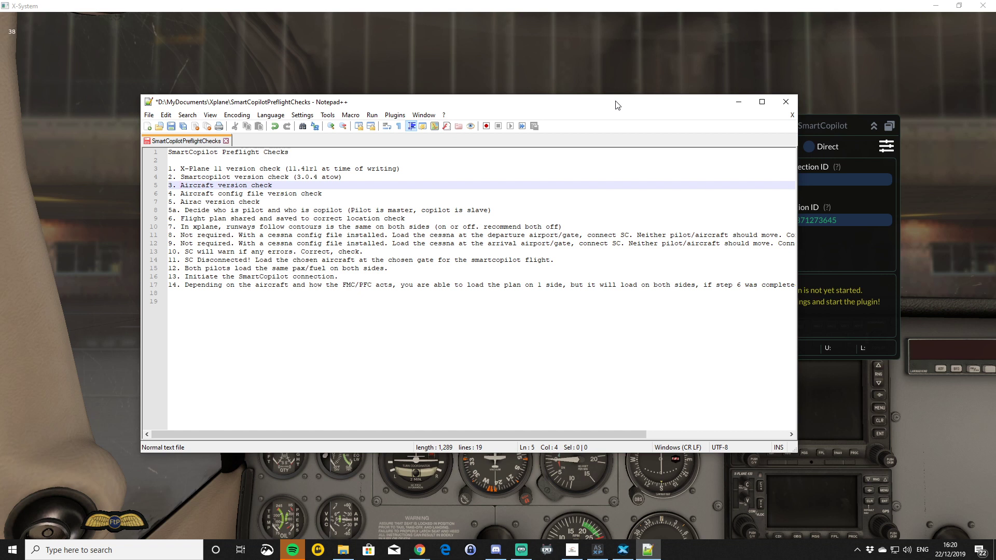
click(330, 194)
drag(329, 193, 276, 193)
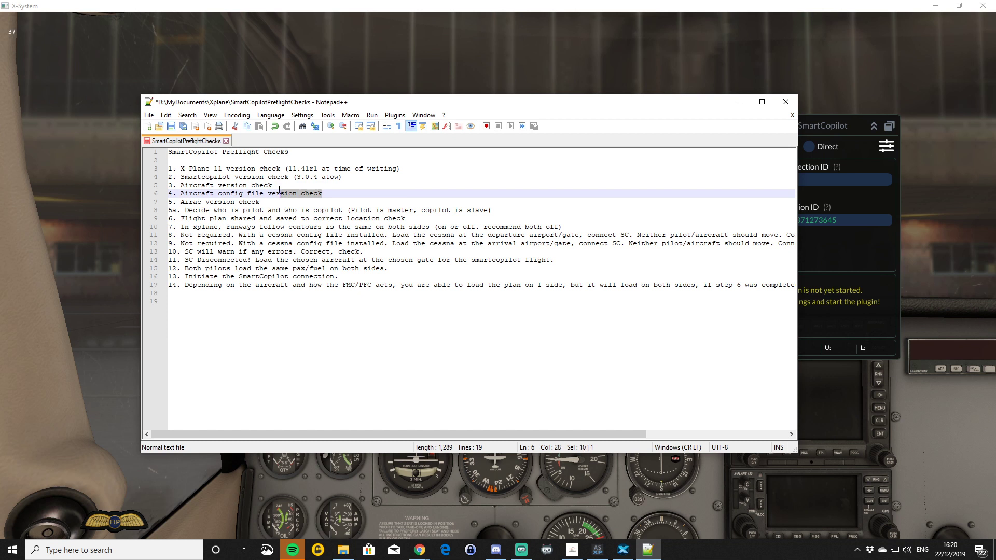
click(275, 194)
drag(297, 169, 247, 169)
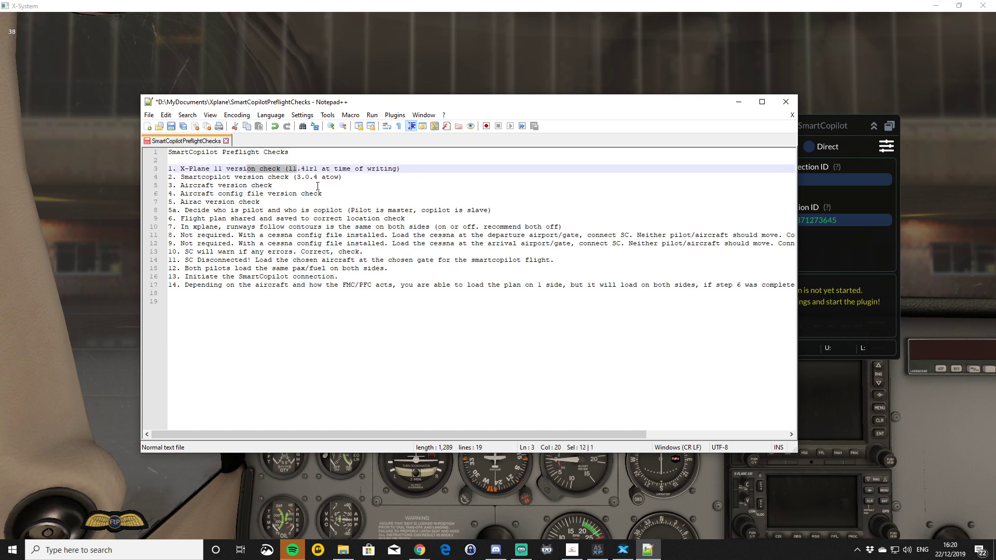
drag(318, 194, 280, 194)
click(259, 202)
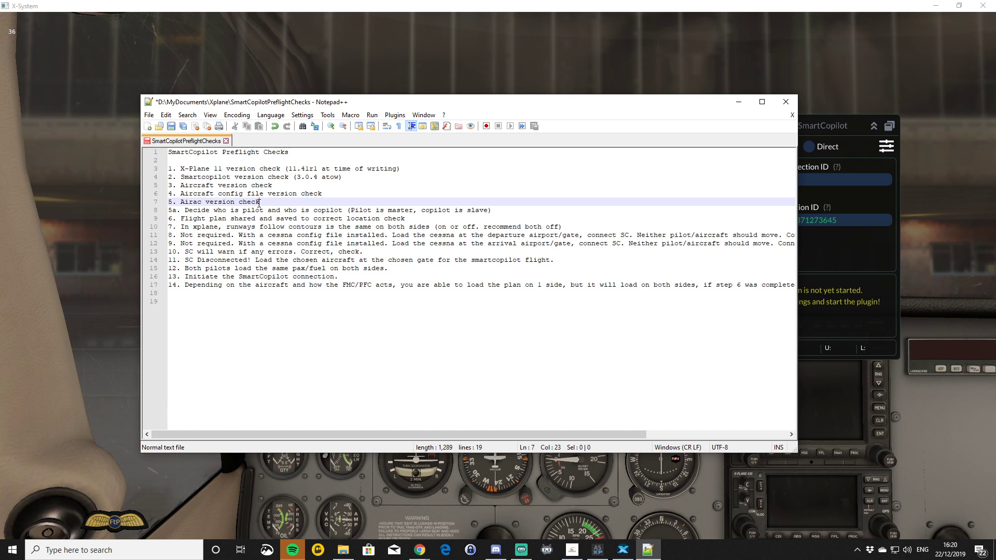
drag(261, 202, 209, 202)
click(170, 203)
click(261, 201)
Go to the X-Plane 11 Custom Data folder and read its Readme.txt.
click(343, 550)
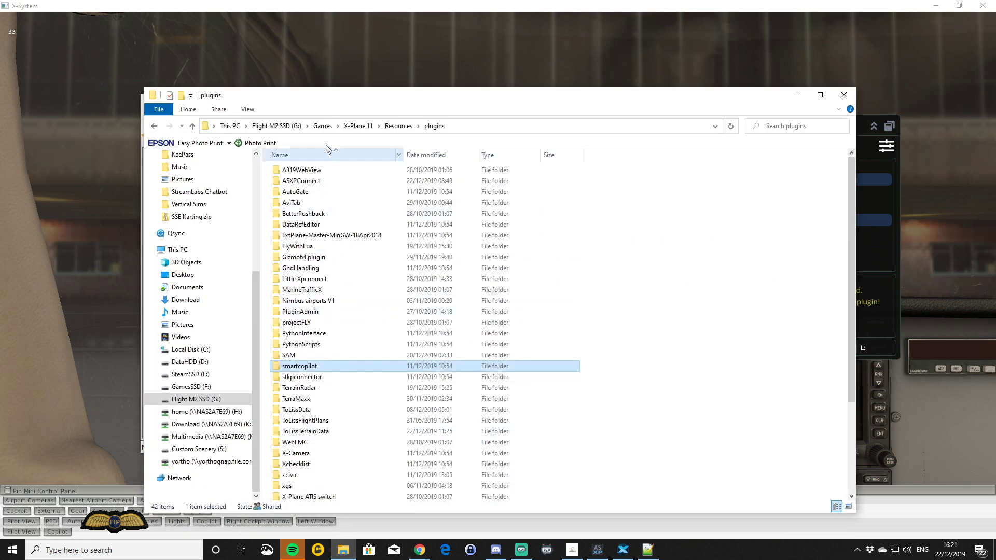
click(358, 126)
double_click(291, 213)
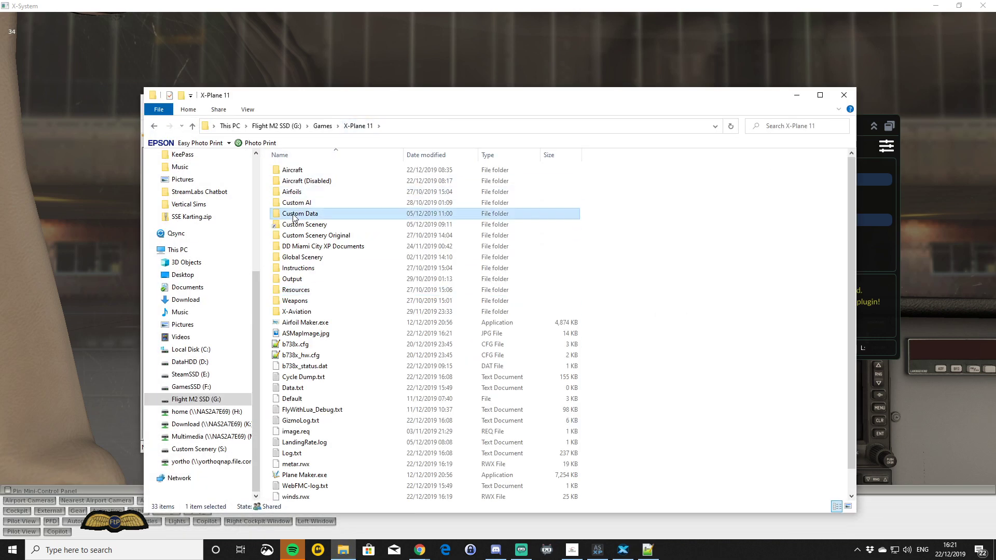
double_click(287, 265)
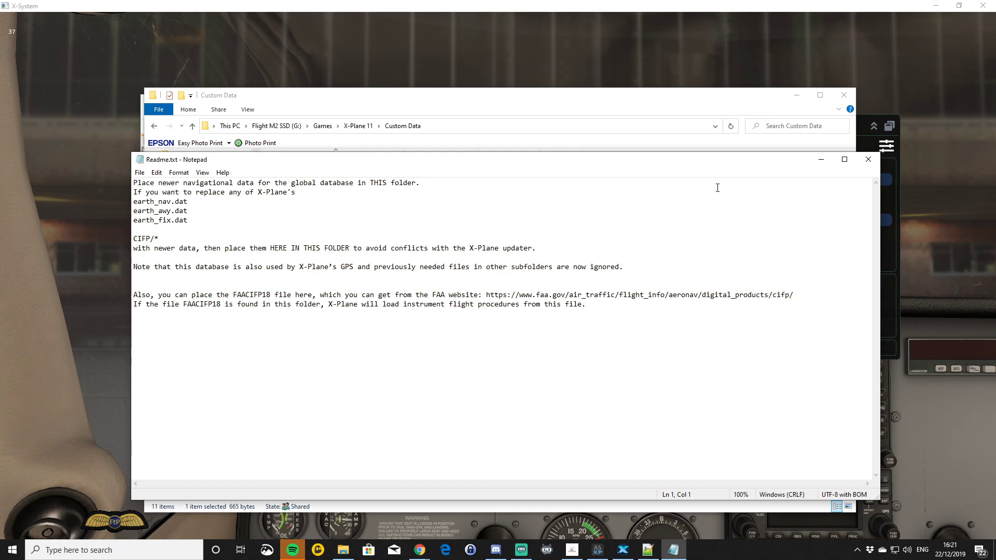
click(869, 162)
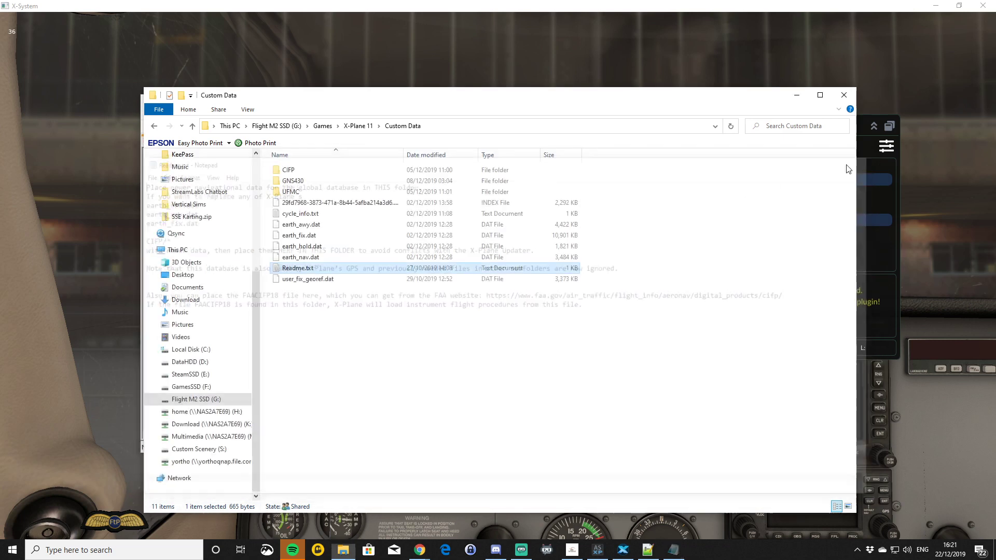
Open cycle_info.txt to confirm AIRAC cycle 1913, then minimize both windows.
click(297, 216)
double_click(297, 215)
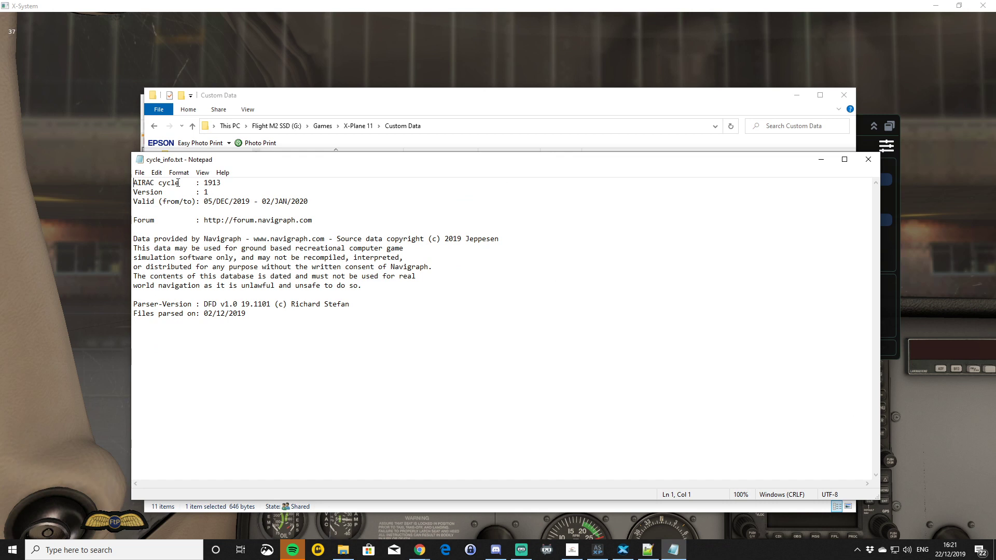
drag(227, 181, 208, 183)
click(819, 162)
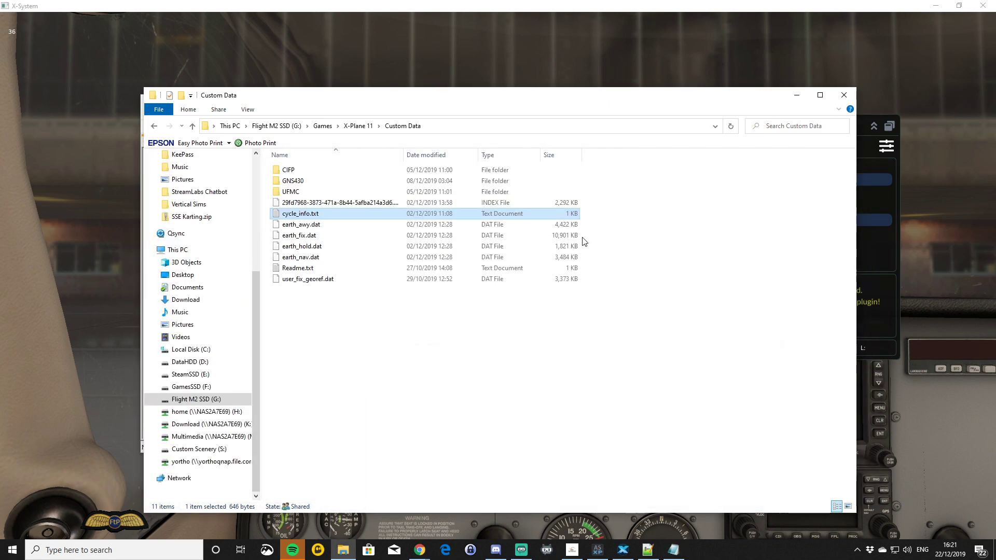
click(796, 96)
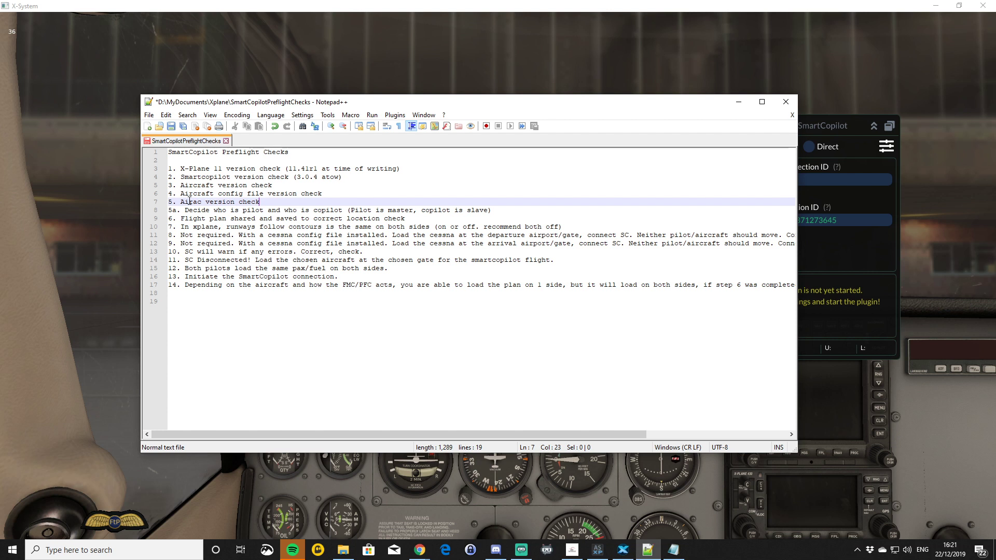